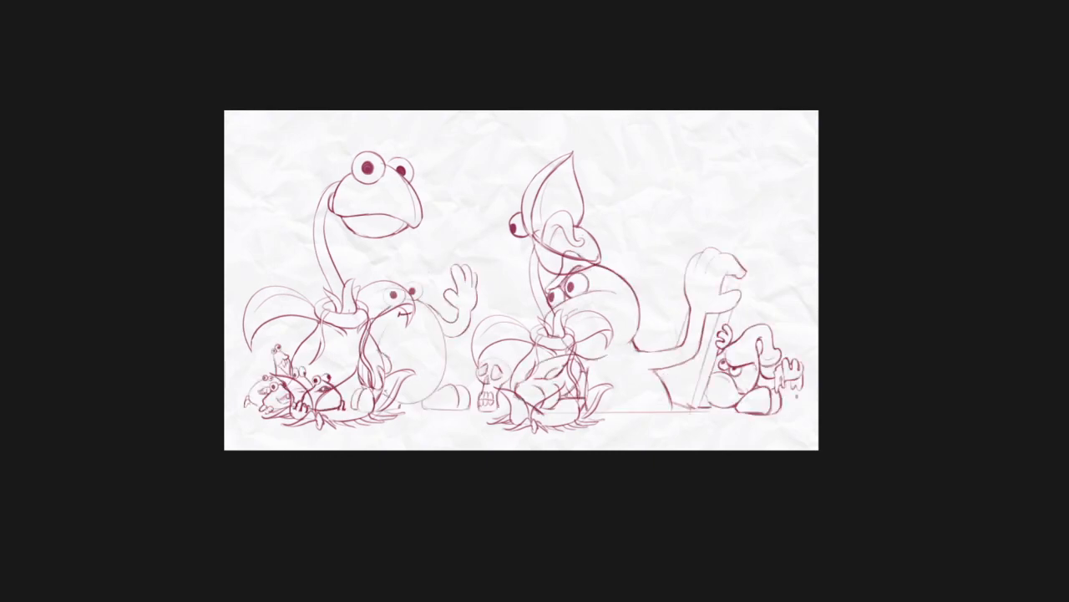
Select the small waving character, move it beside the plant creatures on its right, and flip it horizontally
{"action": "mouse_move", "coordinate": [483, 241]}
{"action": "left_mouse_down"}
{"action": "mouse_move", "coordinate": [494, 291]}
{"action": "mouse_move", "coordinate": [468, 356]}
{"action": "mouse_move", "coordinate": [473, 422]}
{"action": "mouse_move", "coordinate": [382, 444]}
{"action": "mouse_move", "coordinate": [352, 411]}
{"action": "mouse_move", "coordinate": [340, 335]}
{"action": "mouse_move", "coordinate": [483, 244]}
{"action": "left_mouse_up"}
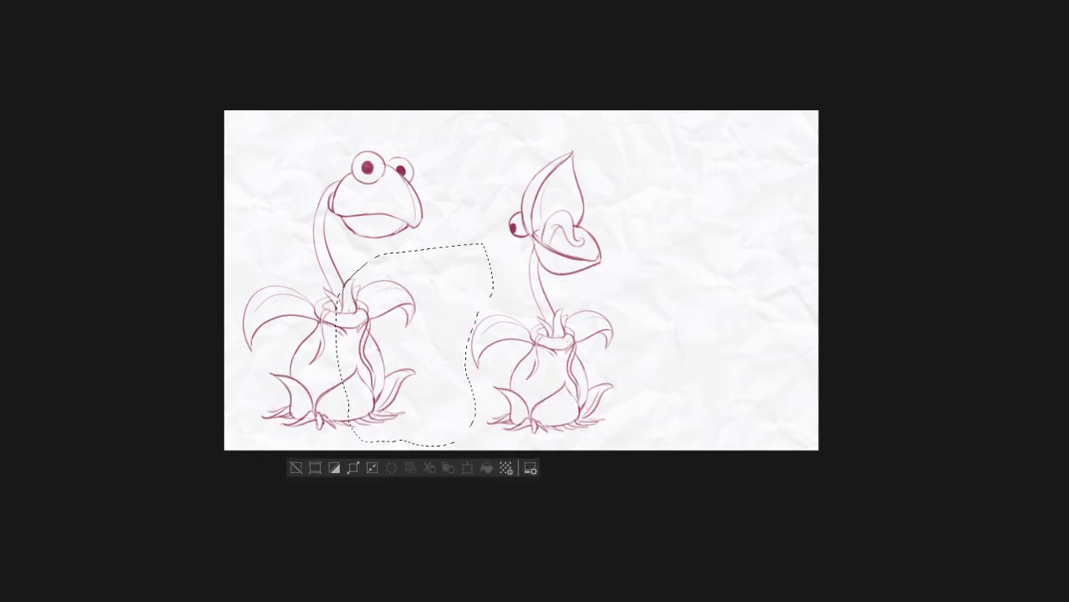
{"action": "mouse_move", "coordinate": [448, 377]}
{"action": "left_mouse_down"}
{"action": "mouse_move", "coordinate": [764, 375]}
{"action": "mouse_move", "coordinate": [694, 409]}
{"action": "left_mouse_up"}
{"action": "key", "text": "h"}
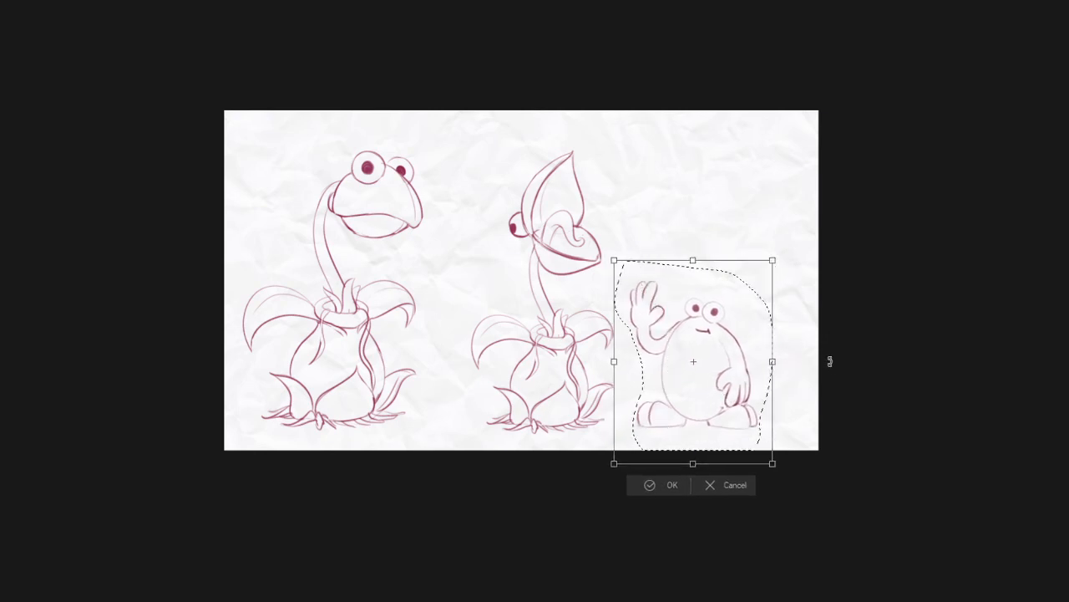
{"action": "left_click_drag", "start_coordinate": [859, 358], "coordinate": [866, 363]}
{"action": "left_click", "coordinate": [661, 485]}
{"action": "left_click", "coordinate": [746, 484]}
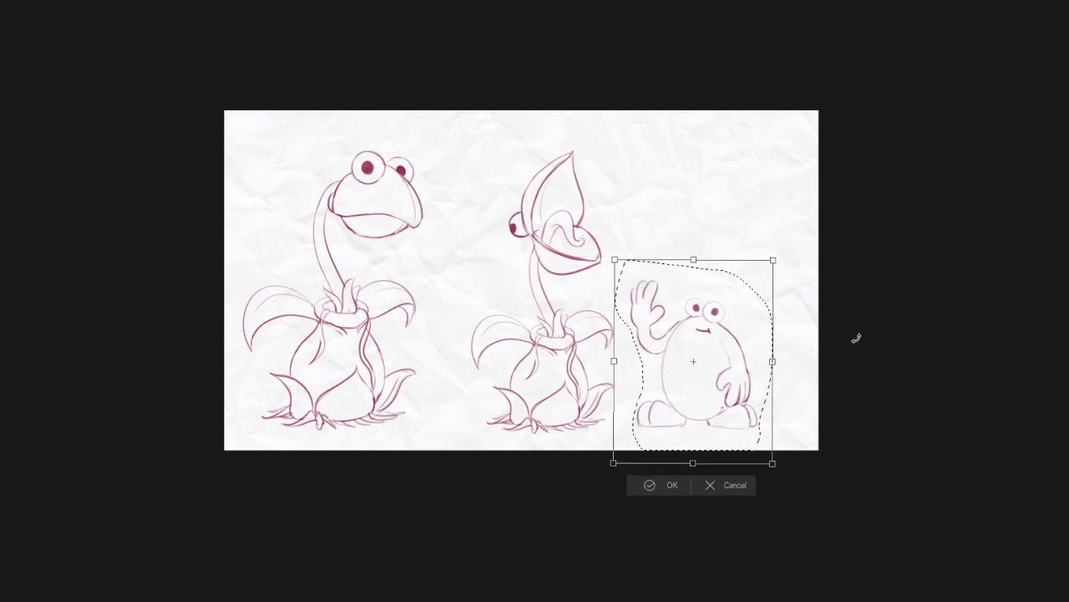
{"action": "key", "text": "Return"}
Clear the sketched characters to leave a blank page for a new drawing
{"action": "left_click_drag", "start_coordinate": [791, 475], "coordinate": [832, 465]}
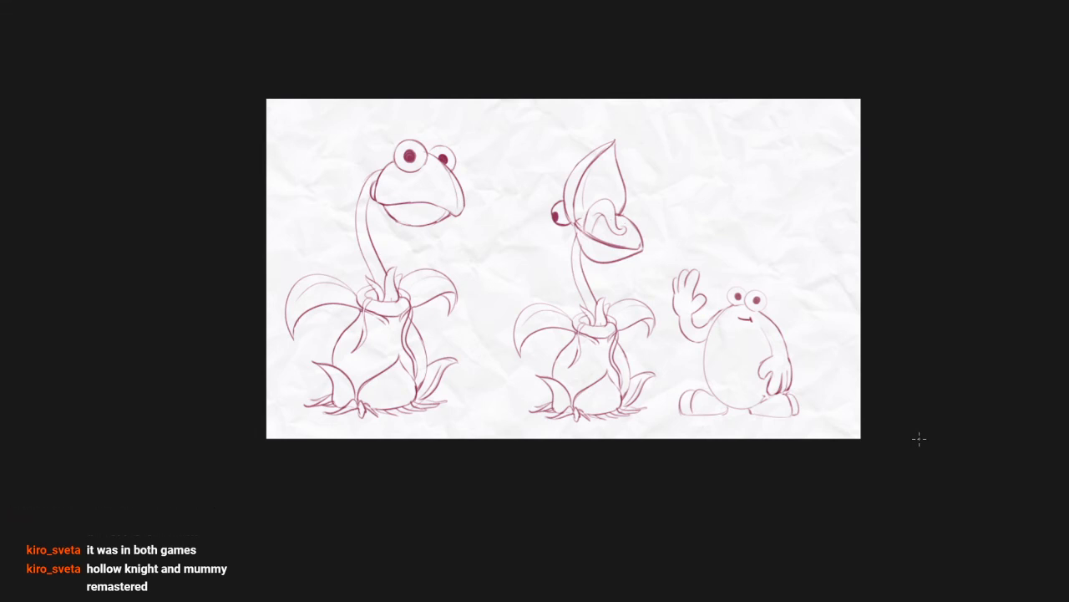
{"action": "left_click_drag", "start_coordinate": [798, 412], "coordinate": [841, 377]}
{"action": "key", "text": "Delete"}
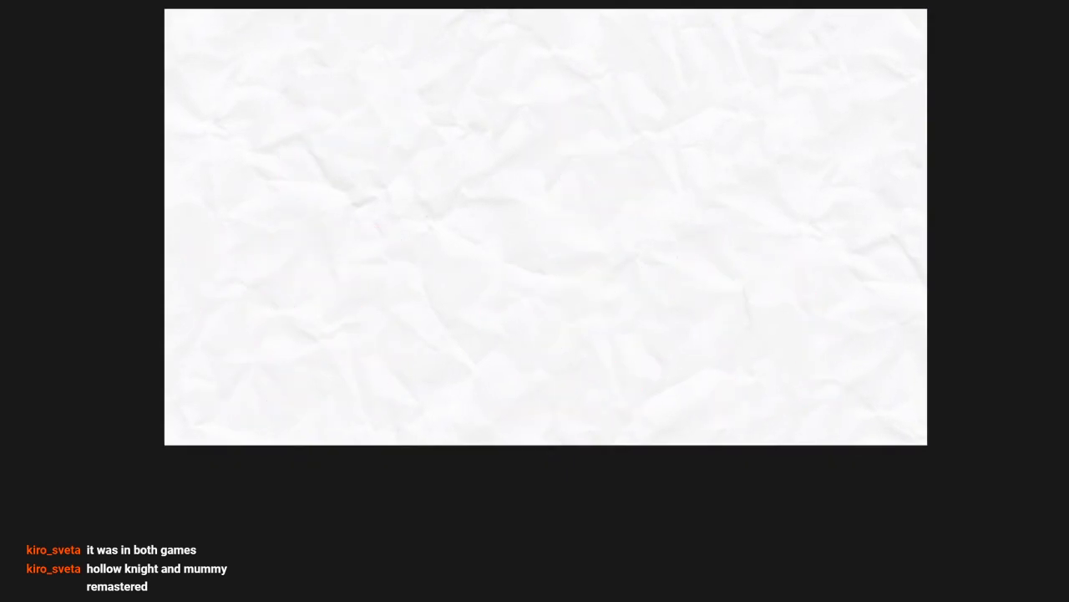
{"action": "left_click_drag", "start_coordinate": [778, 380], "coordinate": [779, 422]}
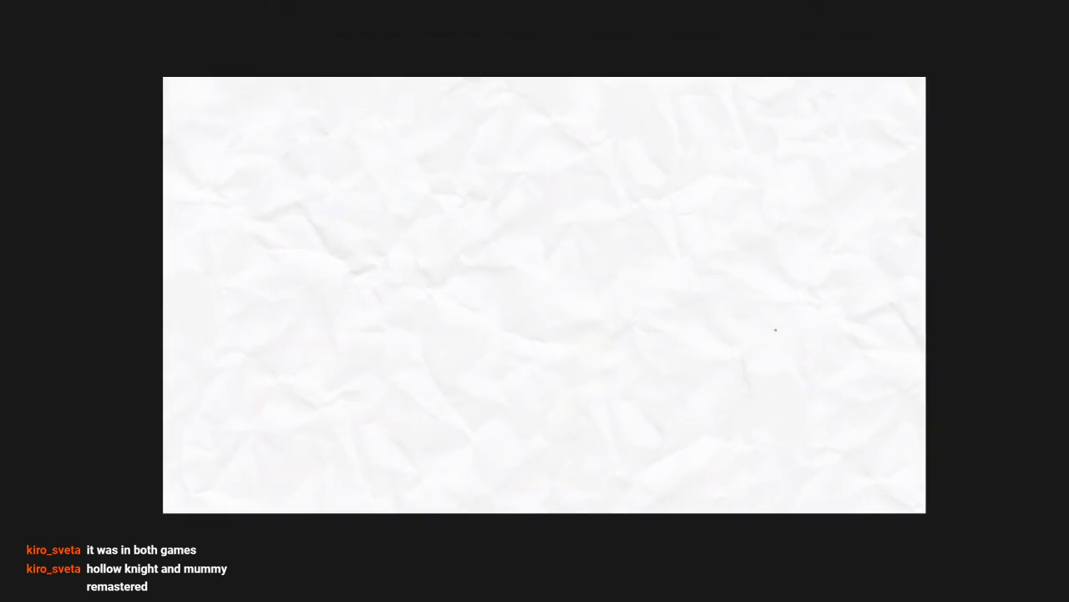
{"action": "left_click_drag", "start_coordinate": [503, 421], "coordinate": [518, 445]}
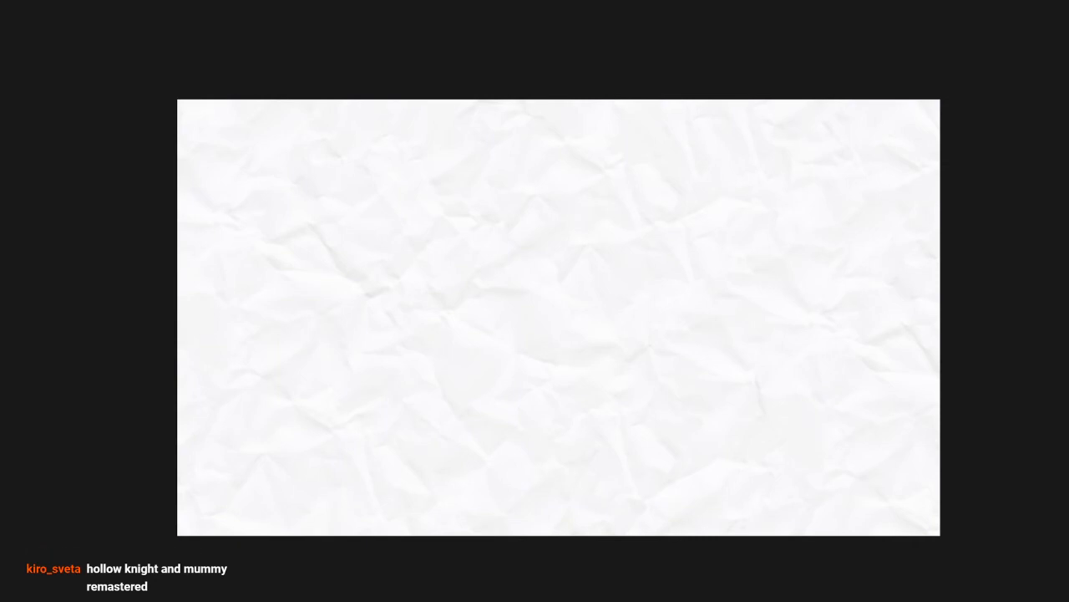
Sketch a loose four-sided frame on the right half of the page, with its top edge rising toward the right
{"action": "mouse_move", "coordinate": [477, 175]}
{"action": "left_mouse_down"}
{"action": "mouse_move", "coordinate": [475, 469]}
{"action": "mouse_move", "coordinate": [773, 472]}
{"action": "left_mouse_up"}
{"action": "key", "text": "ctrl+z"}
{"action": "key", "text": "ctrl+z"}
{"action": "left_click_drag", "start_coordinate": [500, 465], "coordinate": [762, 505]}
{"action": "left_click_drag", "start_coordinate": [503, 160], "coordinate": [737, 105]}
{"action": "left_click_drag", "start_coordinate": [777, 203], "coordinate": [774, 481]}
{"action": "key", "text": "ctrl+z"}
{"action": "key", "text": "ctrl+z"}
{"action": "mouse_move", "coordinate": [763, 125]}
{"action": "left_mouse_down"}
{"action": "mouse_move", "coordinate": [766, 483]}
{"action": "mouse_move", "coordinate": [742, 448]}
{"action": "mouse_move", "coordinate": [839, 452]}
{"action": "left_mouse_up"}
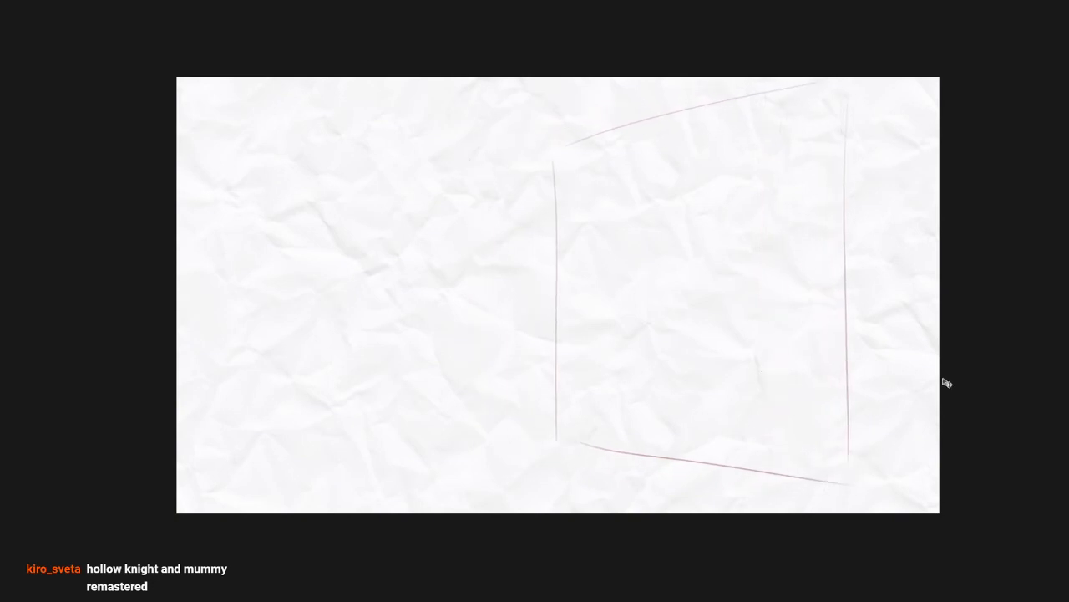
Rough in an arch at the frame's base and the creature's long sloping back and inner mouth curves
{"action": "mouse_move", "coordinate": [711, 367]}
{"action": "left_mouse_down"}
{"action": "mouse_move", "coordinate": [693, 402]}
{"action": "mouse_move", "coordinate": [648, 407]}
{"action": "mouse_move", "coordinate": [696, 474]}
{"action": "left_mouse_up"}
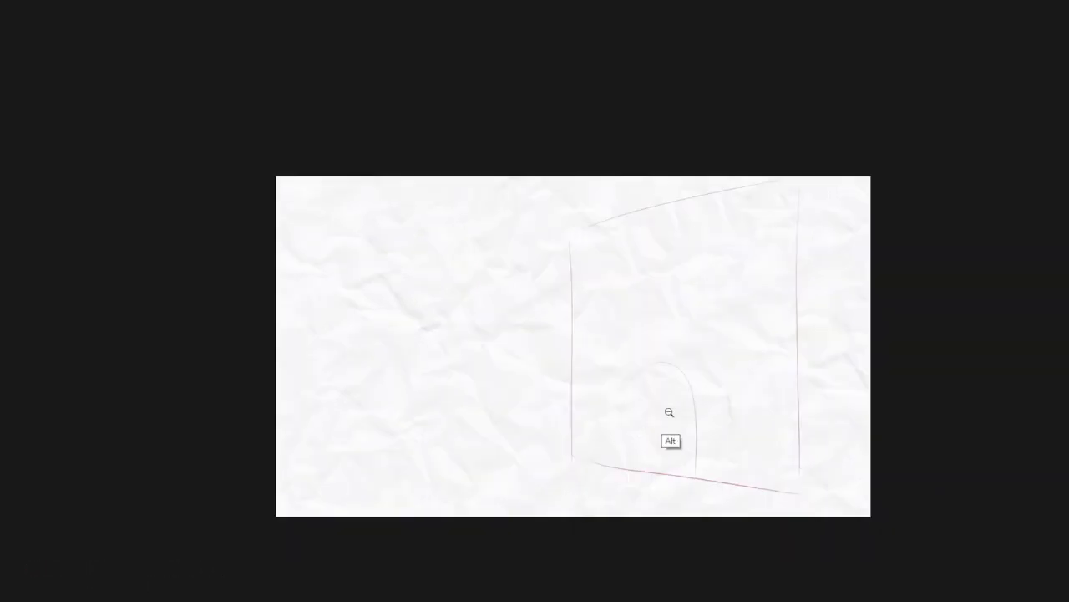
{"action": "left_click_drag", "start_coordinate": [668, 413], "coordinate": [675, 347]}
{"action": "mouse_move", "coordinate": [675, 347]}
{"action": "left_mouse_down"}
{"action": "mouse_move", "coordinate": [697, 391]}
{"action": "mouse_move", "coordinate": [730, 397]}
{"action": "mouse_move", "coordinate": [533, 198]}
{"action": "mouse_move", "coordinate": [519, 384]}
{"action": "left_mouse_up"}
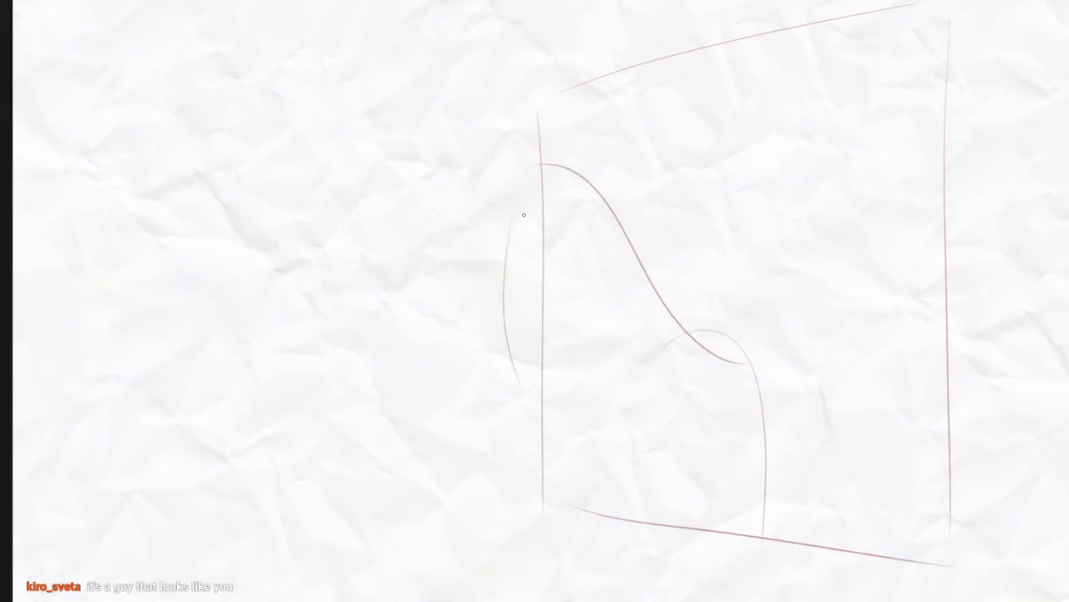
{"action": "mouse_move", "coordinate": [535, 202]}
{"action": "left_mouse_down"}
{"action": "mouse_move", "coordinate": [573, 202]}
{"action": "mouse_move", "coordinate": [665, 386]}
{"action": "left_mouse_up"}
{"action": "key", "text": "ctrl+z"}
{"action": "left_click_drag", "start_coordinate": [587, 212], "coordinate": [704, 470]}
{"action": "left_click_drag", "start_coordinate": [695, 355], "coordinate": [716, 375]}
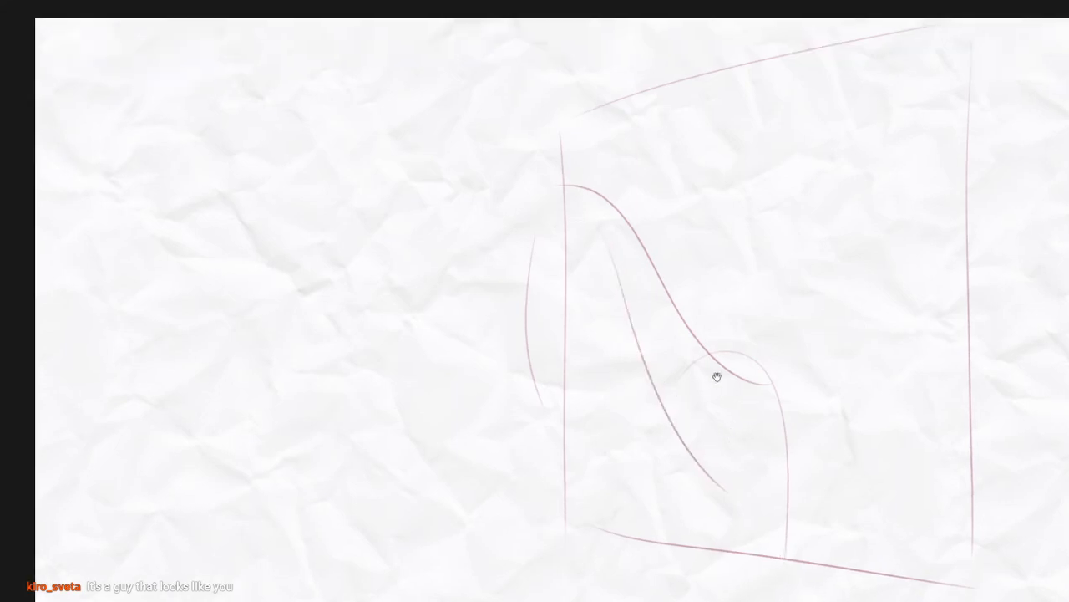
Sketch the lower jaw curves along the frame's base and a small upturned curve on the creature's back
{"action": "left_click_drag", "start_coordinate": [734, 458], "coordinate": [742, 329]}
{"action": "mouse_move", "coordinate": [738, 388]}
{"action": "left_mouse_down"}
{"action": "mouse_move", "coordinate": [625, 339]}
{"action": "mouse_move", "coordinate": [572, 374]}
{"action": "mouse_move", "coordinate": [571, 340]}
{"action": "mouse_move", "coordinate": [639, 424]}
{"action": "left_mouse_up"}
{"action": "key", "text": "ctrl+z"}
{"action": "key", "text": "ctrl+z"}
{"action": "left_click_drag", "start_coordinate": [534, 349], "coordinate": [624, 422]}
{"action": "left_click_drag", "start_coordinate": [701, 322], "coordinate": [693, 398]}
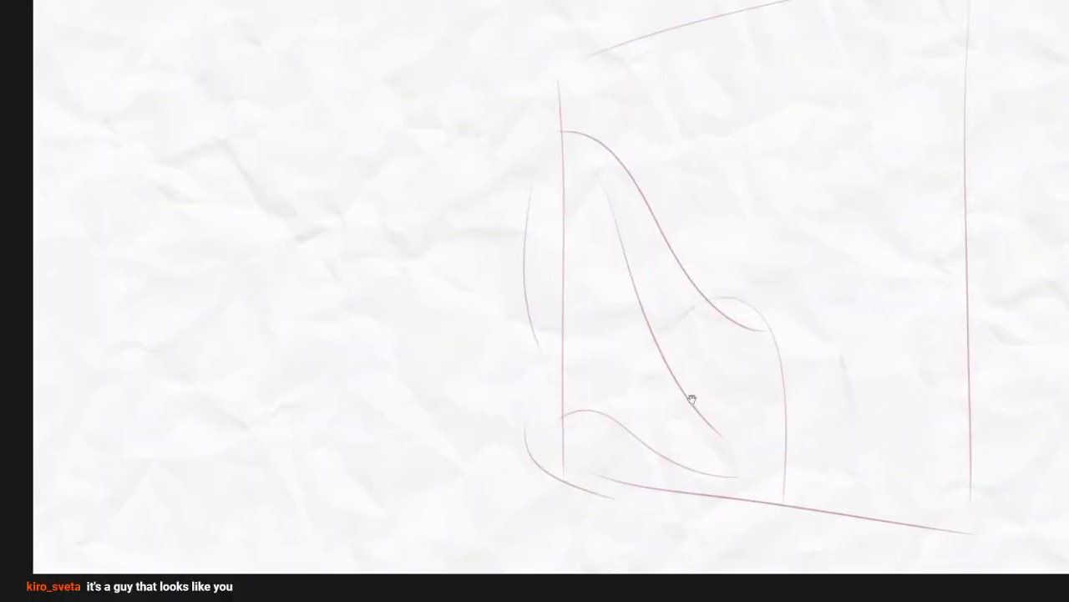
{"action": "mouse_move", "coordinate": [653, 224]}
{"action": "left_mouse_down"}
{"action": "mouse_move", "coordinate": [735, 246]}
{"action": "mouse_move", "coordinate": [734, 266]}
{"action": "left_mouse_up"}
{"action": "key", "text": "ctrl+z"}
Erase the frame's left edge where it crosses the figure and draw the rear hump curving down to the base
{"action": "key", "text": "e"}
{"action": "left_click_drag", "start_coordinate": [564, 149], "coordinate": [566, 401]}
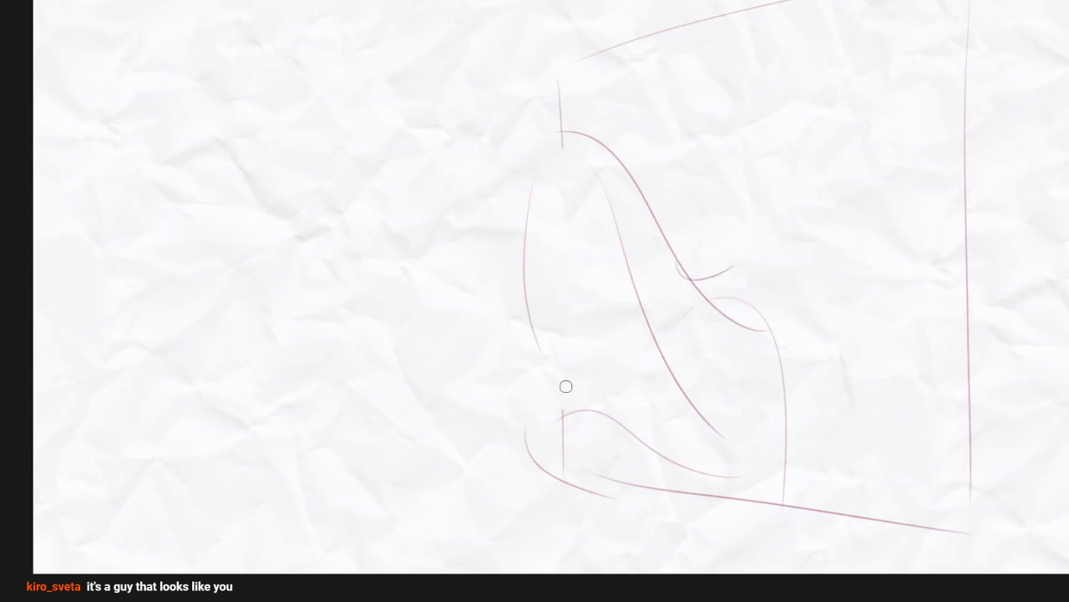
{"action": "left_click_drag", "start_coordinate": [618, 351], "coordinate": [576, 333]}
{"action": "key", "text": "b"}
{"action": "mouse_move", "coordinate": [674, 293]}
{"action": "left_mouse_down"}
{"action": "mouse_move", "coordinate": [728, 300]}
{"action": "mouse_move", "coordinate": [740, 464]}
{"action": "mouse_move", "coordinate": [721, 476]}
{"action": "left_mouse_up"}
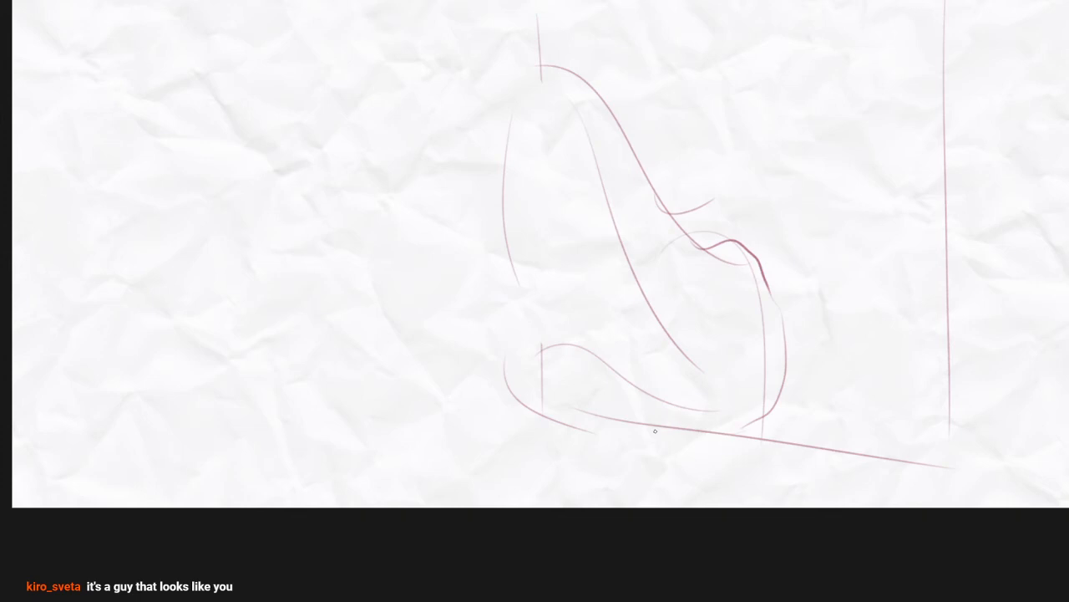
Draw the far eye's arc and curve the head outline from its peak down the left side
{"action": "left_click_drag", "start_coordinate": [573, 283], "coordinate": [549, 375]}
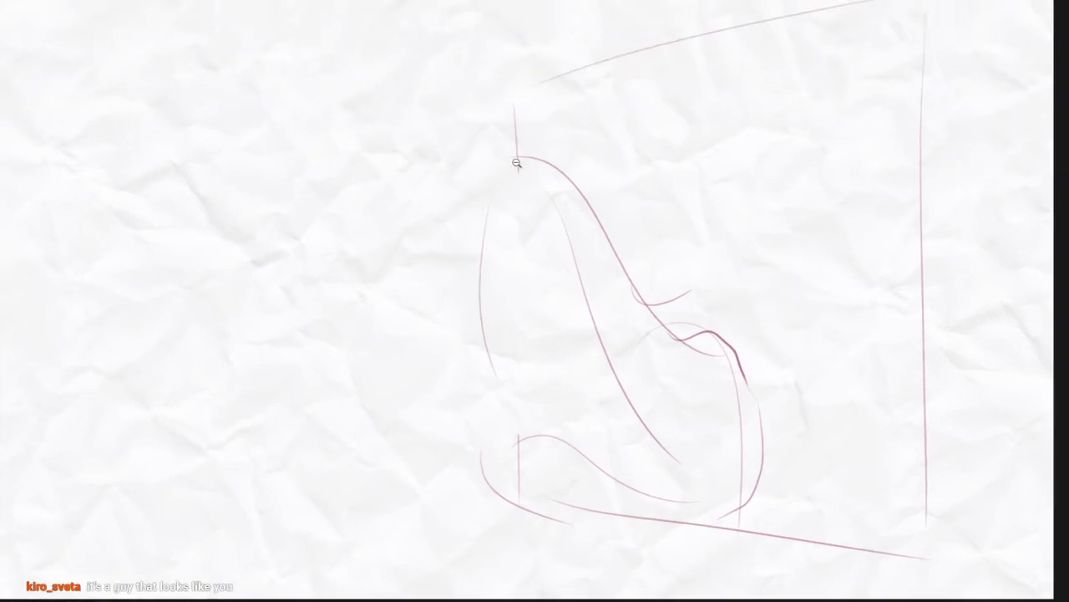
{"action": "left_click_drag", "start_coordinate": [515, 161], "coordinate": [528, 127]}
{"action": "left_click_drag", "start_coordinate": [458, 200], "coordinate": [533, 145]}
{"action": "key", "text": "ctrl+z"}
{"action": "mouse_move", "coordinate": [454, 210]}
{"action": "left_mouse_down"}
{"action": "mouse_move", "coordinate": [531, 154]}
{"action": "mouse_move", "coordinate": [515, 189]}
{"action": "left_mouse_up"}
{"action": "left_click_drag", "start_coordinate": [632, 381], "coordinate": [622, 334]}
{"action": "left_click_drag", "start_coordinate": [523, 107], "coordinate": [451, 263]}
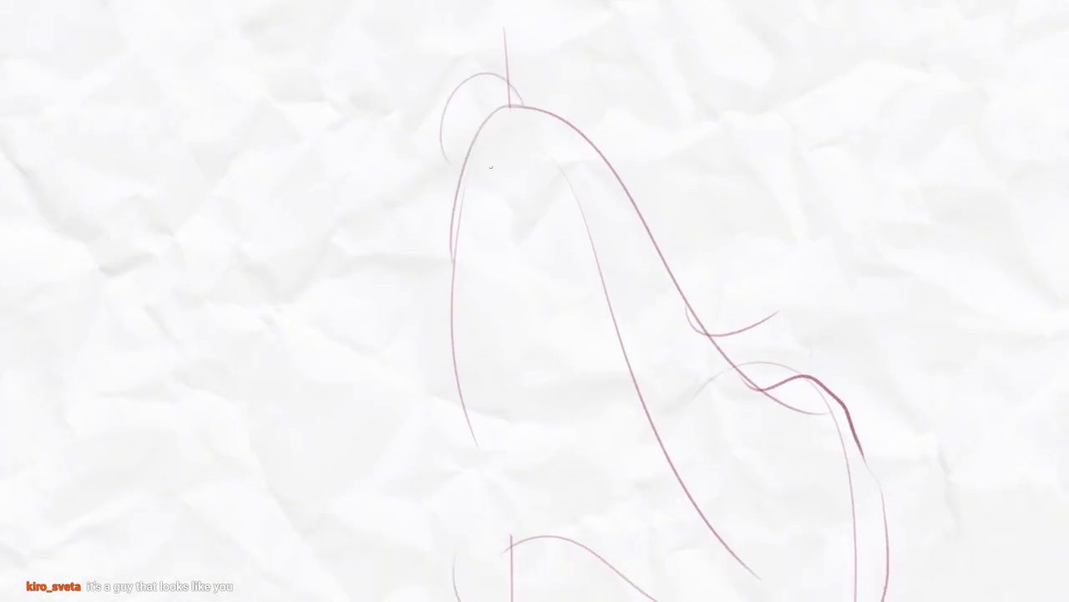
Draw a larger arc for the near eye right of the head's peak and close the head outline at the top
{"action": "left_click_drag", "start_coordinate": [554, 167], "coordinate": [546, 182]}
{"action": "left_click_drag", "start_coordinate": [537, 124], "coordinate": [633, 229]}
{"action": "mouse_move", "coordinate": [594, 123]}
{"action": "left_mouse_down"}
{"action": "mouse_move", "coordinate": [580, 207]}
{"action": "mouse_move", "coordinate": [585, 177]}
{"action": "left_mouse_up"}
{"action": "key", "text": "ctrl+z"}
{"action": "mouse_move", "coordinate": [510, 201]}
{"action": "left_mouse_down"}
{"action": "mouse_move", "coordinate": [604, 286]}
{"action": "mouse_move", "coordinate": [617, 157]}
{"action": "mouse_move", "coordinate": [614, 284]}
{"action": "left_mouse_up"}
{"action": "key", "text": "ctrl+z"}
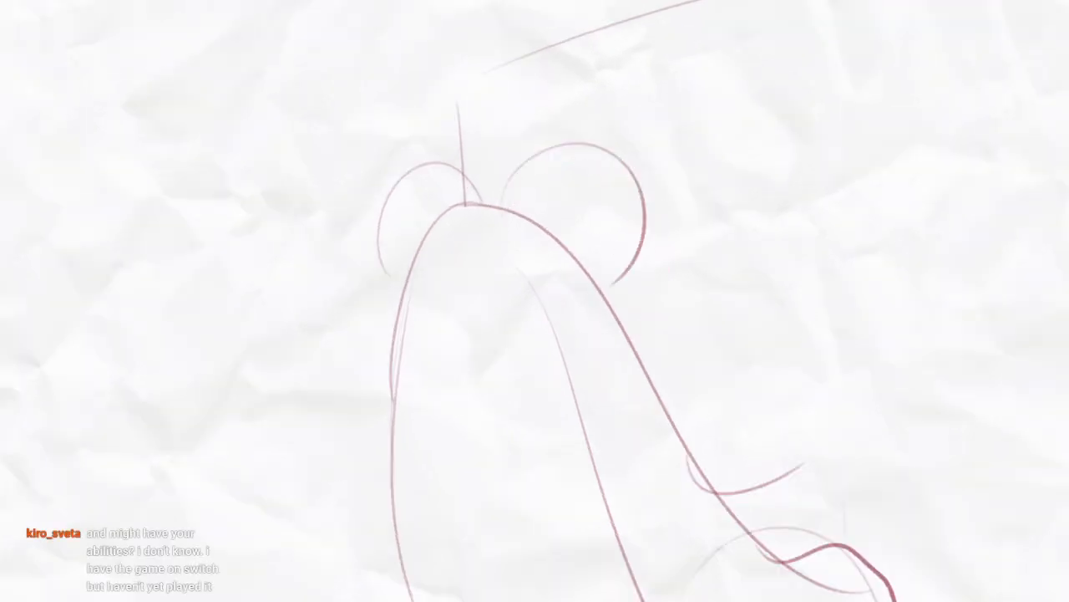
{"action": "left_click_drag", "start_coordinate": [452, 194], "coordinate": [468, 201]}
{"action": "left_click_drag", "start_coordinate": [477, 233], "coordinate": [502, 219]}
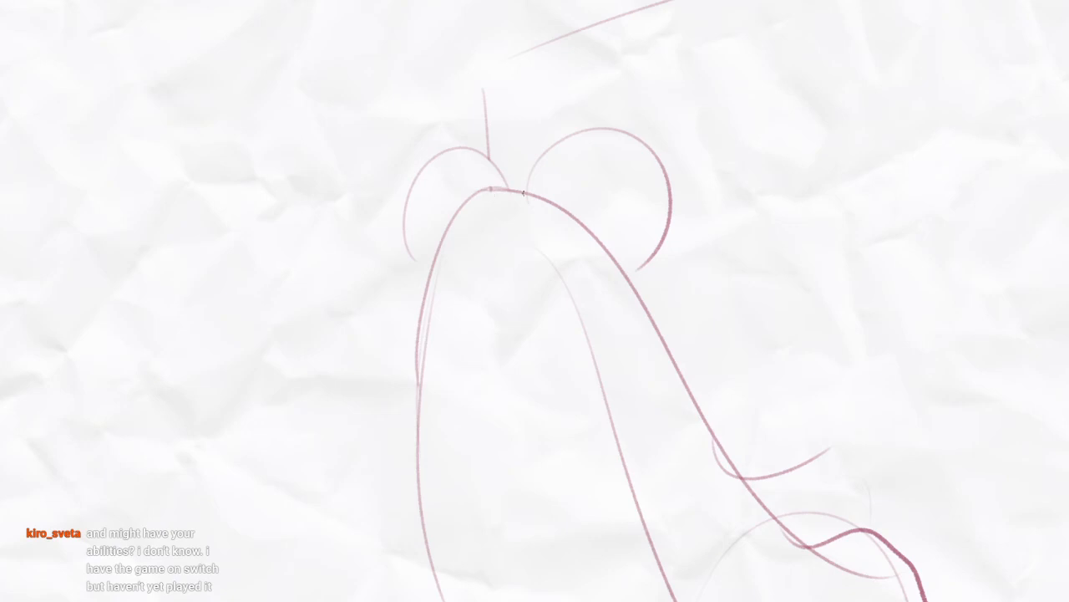
Extend the mouth's left outline toward the lower jaw and redraw it as a darker wavy line
{"action": "left_click_drag", "start_coordinate": [566, 363], "coordinate": [550, 218]}
{"action": "left_click_drag", "start_coordinate": [480, 245], "coordinate": [451, 222]}
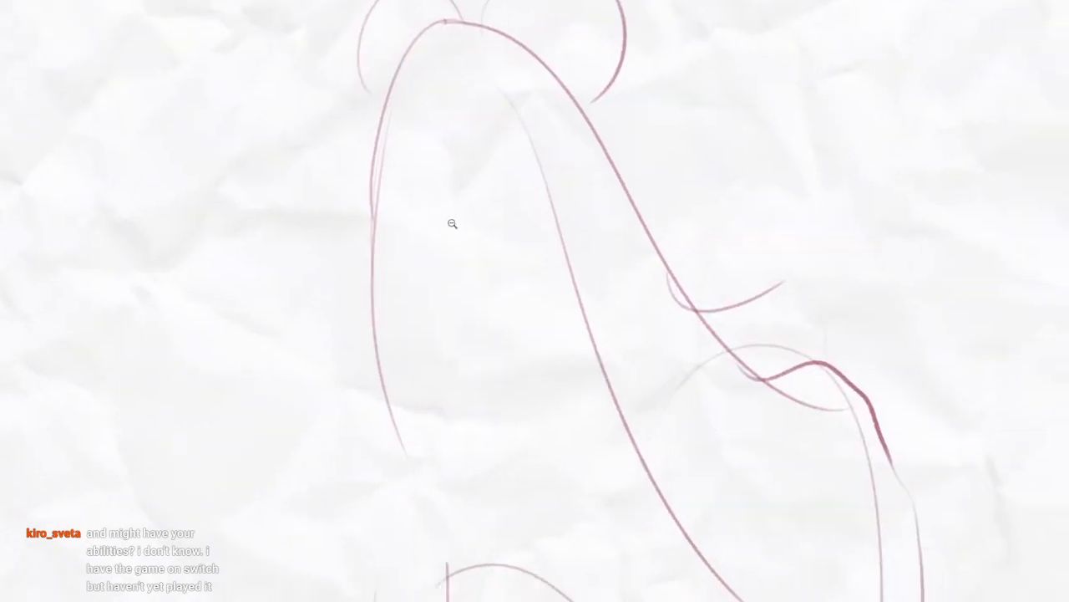
{"action": "left_click", "coordinate": [452, 222], "text": "ctrl+alt"}
{"action": "mouse_move", "coordinate": [401, 179]}
{"action": "left_mouse_down"}
{"action": "mouse_move", "coordinate": [417, 386]}
{"action": "mouse_move", "coordinate": [441, 469]}
{"action": "left_mouse_up"}
{"action": "key", "text": "ctrl+z"}
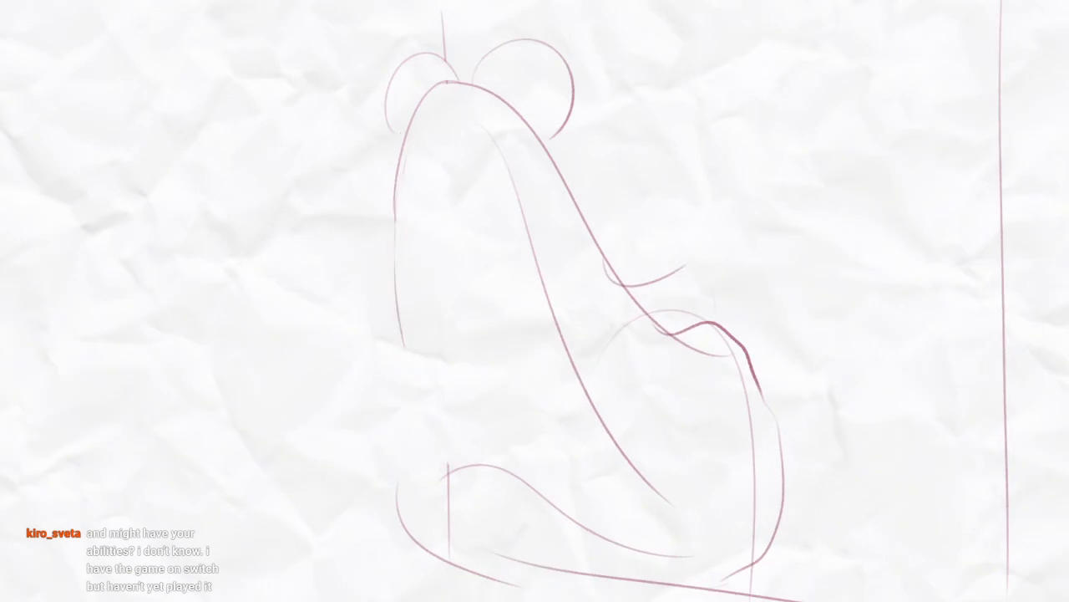
{"action": "left_click_drag", "start_coordinate": [395, 186], "coordinate": [420, 444]}
{"action": "left_click_drag", "start_coordinate": [575, 459], "coordinate": [550, 471]}
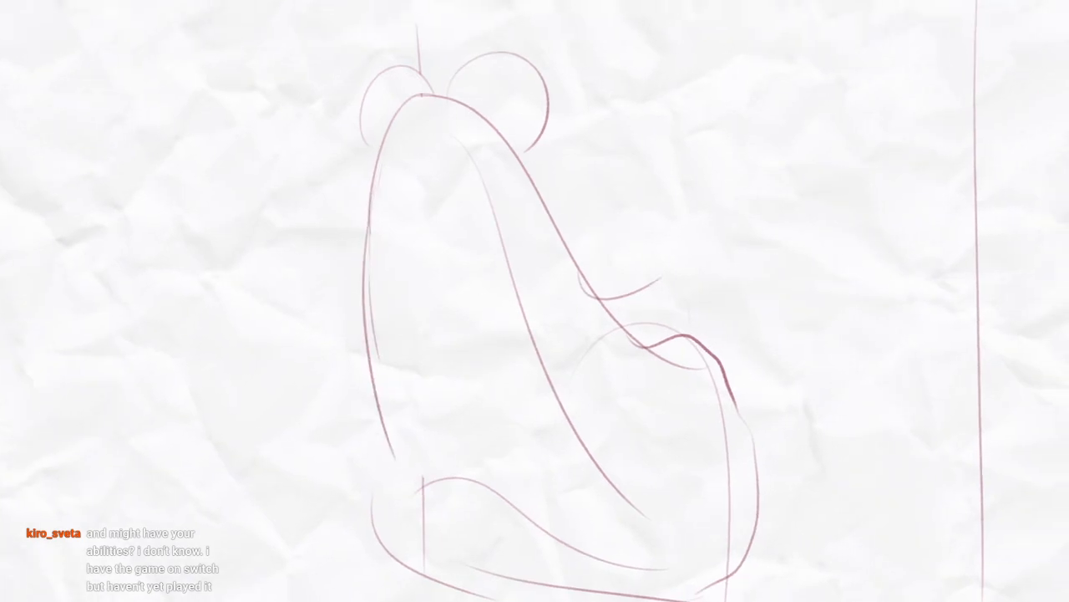
{"action": "left_click_drag", "start_coordinate": [580, 355], "coordinate": [598, 426]}
{"action": "mouse_move", "coordinate": [403, 195]}
{"action": "left_mouse_down"}
{"action": "mouse_move", "coordinate": [386, 383]}
{"action": "mouse_move", "coordinate": [420, 539]}
{"action": "left_mouse_up"}
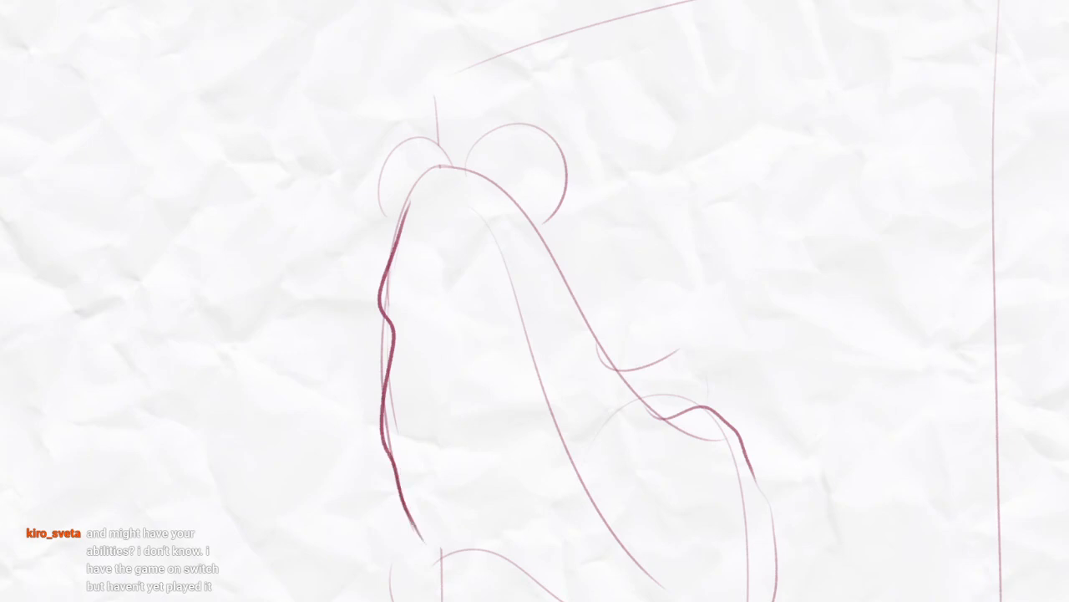
Draw a wavy inner lip line from just below the head's peak down the mouth's right side
{"action": "mouse_move", "coordinate": [399, 297]}
{"action": "left_mouse_down"}
{"action": "mouse_move", "coordinate": [449, 190]}
{"action": "mouse_move", "coordinate": [513, 311]}
{"action": "left_mouse_up"}
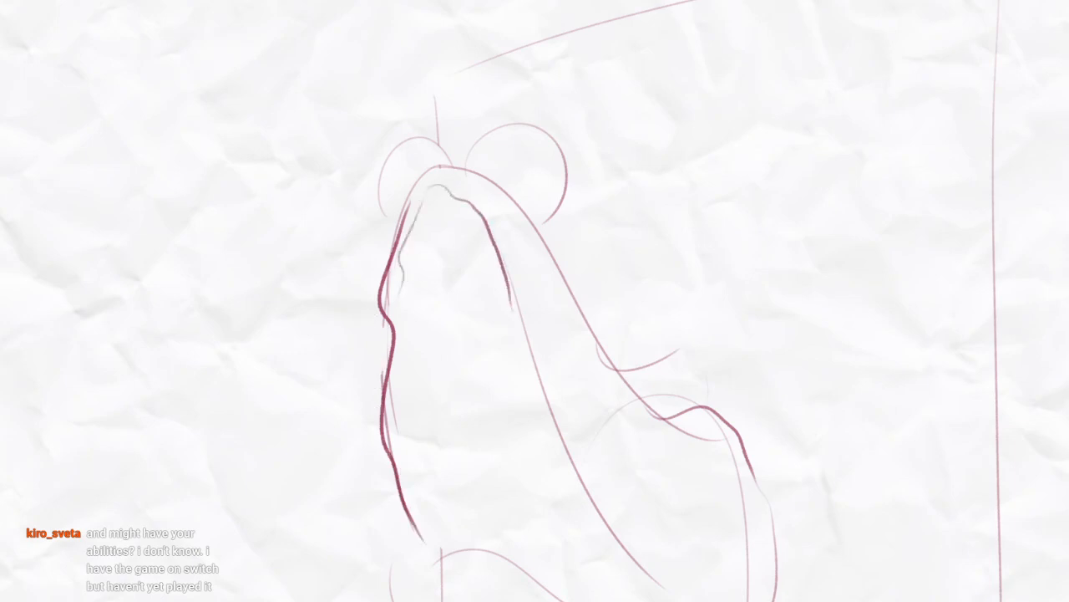
{"action": "left_click_drag", "start_coordinate": [543, 392], "coordinate": [538, 376]}
{"action": "left_click_drag", "start_coordinate": [503, 258], "coordinate": [547, 384]}
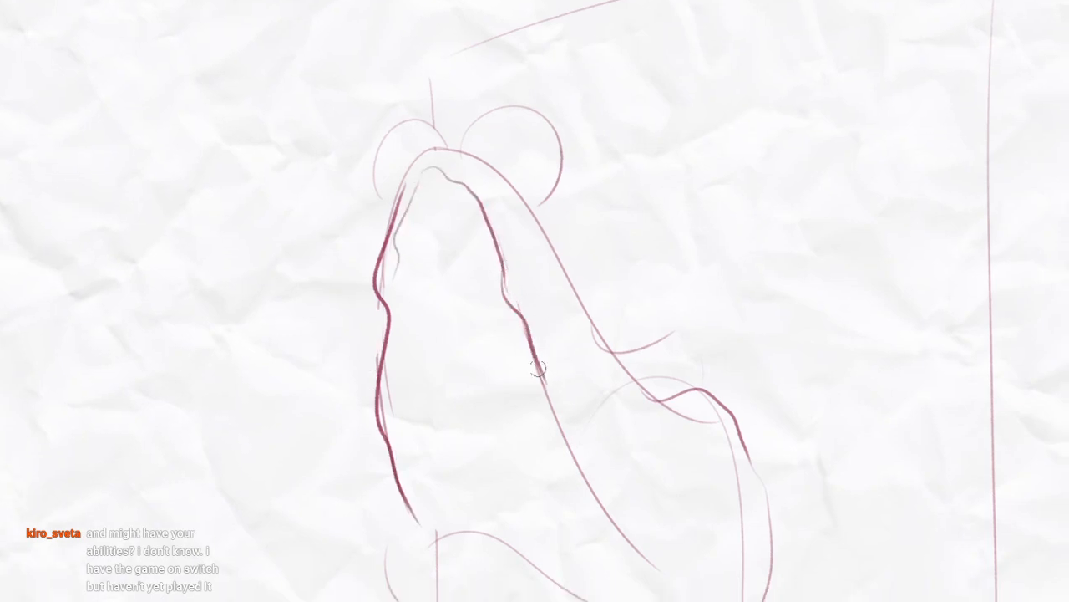
{"action": "left_click_drag", "start_coordinate": [617, 514], "coordinate": [599, 428]}
{"action": "left_click_drag", "start_coordinate": [528, 292], "coordinate": [645, 459]}
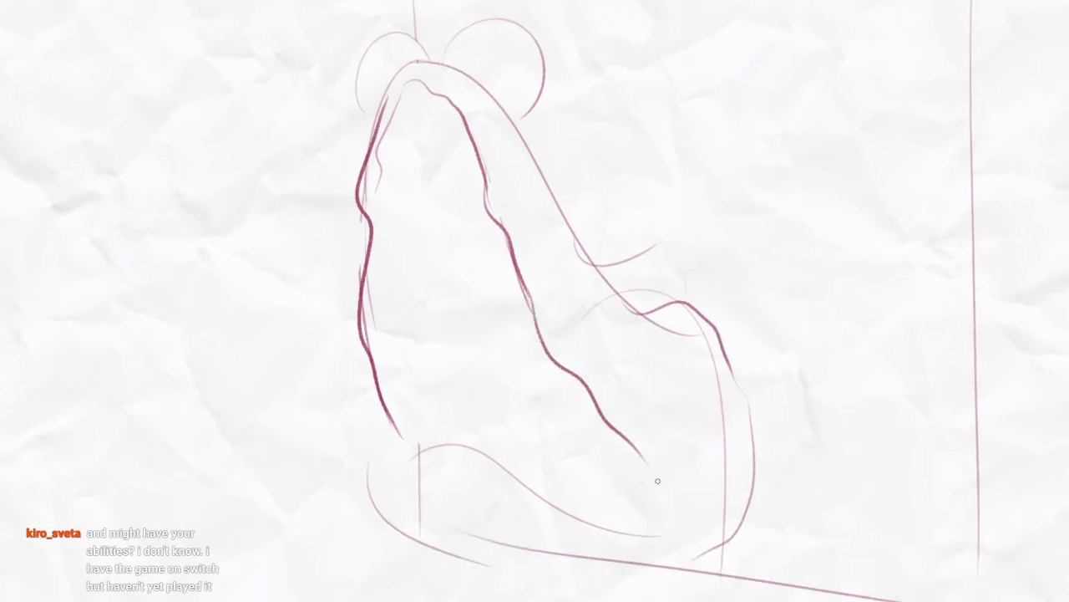
Darken the inner lip's top and extend its wavy line down the inside of the left outline
{"action": "left_click_drag", "start_coordinate": [377, 190], "coordinate": [406, 85]}
{"action": "key", "text": "ctrl+z"}
{"action": "scroll", "coordinate": [404, 107], "scroll_direction": "up", "scroll_amount": 3}
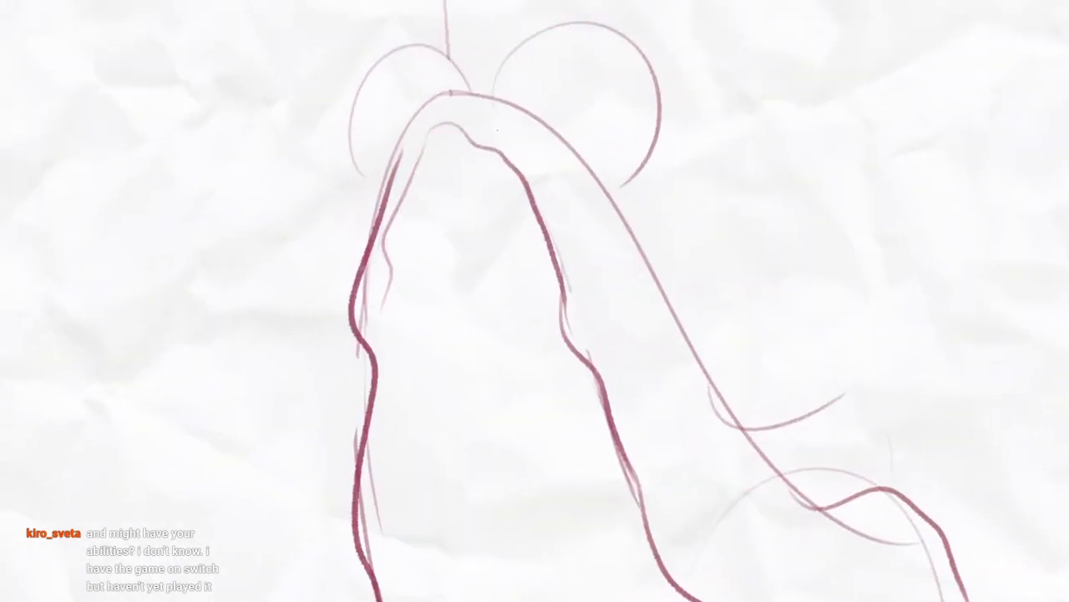
{"action": "mouse_move", "coordinate": [503, 155]}
{"action": "left_mouse_down"}
{"action": "mouse_move", "coordinate": [463, 131]}
{"action": "mouse_move", "coordinate": [392, 211]}
{"action": "mouse_move", "coordinate": [380, 334]}
{"action": "left_mouse_up"}
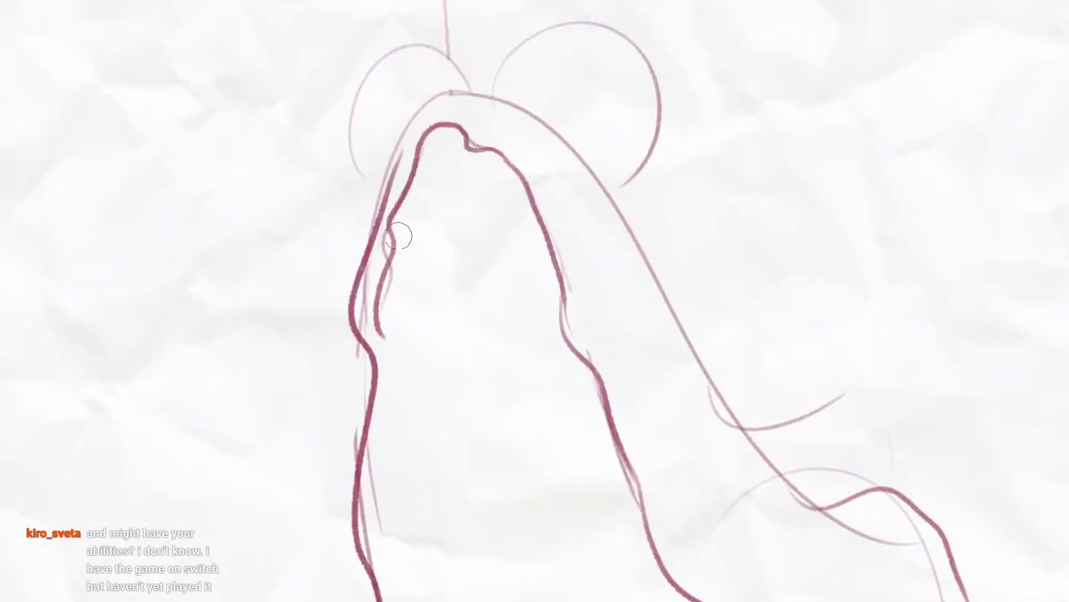
{"action": "key", "text": "b"}
{"action": "mouse_move", "coordinate": [398, 235]}
{"action": "left_mouse_down"}
{"action": "mouse_move", "coordinate": [384, 332]}
{"action": "mouse_move", "coordinate": [398, 381]}
{"action": "mouse_move", "coordinate": [390, 410]}
{"action": "left_mouse_up"}
Trace a darker outline over the head's peak and down its right side beneath the near eye
{"action": "left_click_drag", "start_coordinate": [472, 585], "coordinate": [462, 563]}
{"action": "left_click_drag", "start_coordinate": [451, 318], "coordinate": [432, 483]}
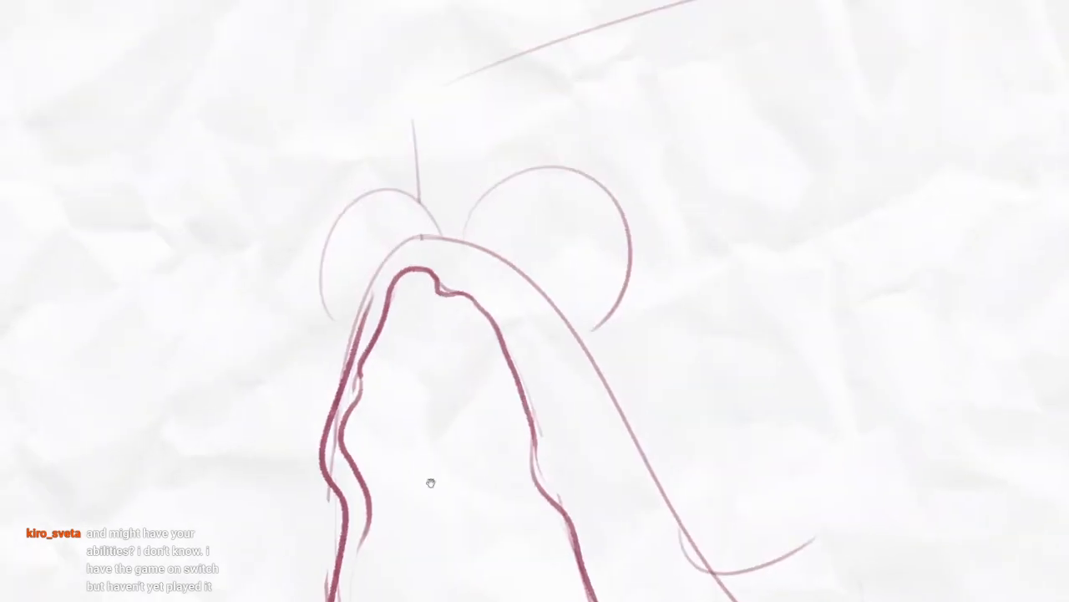
{"action": "mouse_move", "coordinate": [356, 328]}
{"action": "left_mouse_down"}
{"action": "mouse_move", "coordinate": [440, 218]}
{"action": "mouse_move", "coordinate": [577, 332]}
{"action": "left_mouse_up"}
{"action": "left_click_drag", "start_coordinate": [609, 399], "coordinate": [523, 241]}
{"action": "left_click_drag", "start_coordinate": [337, 80], "coordinate": [439, 119]}
{"action": "mouse_move", "coordinate": [473, 224]}
{"action": "left_mouse_down"}
{"action": "mouse_move", "coordinate": [437, 198]}
{"action": "mouse_move", "coordinate": [426, 153]}
{"action": "left_mouse_up"}
{"action": "scroll", "coordinate": [451, 239], "scroll_direction": "down", "scroll_amount": 3}
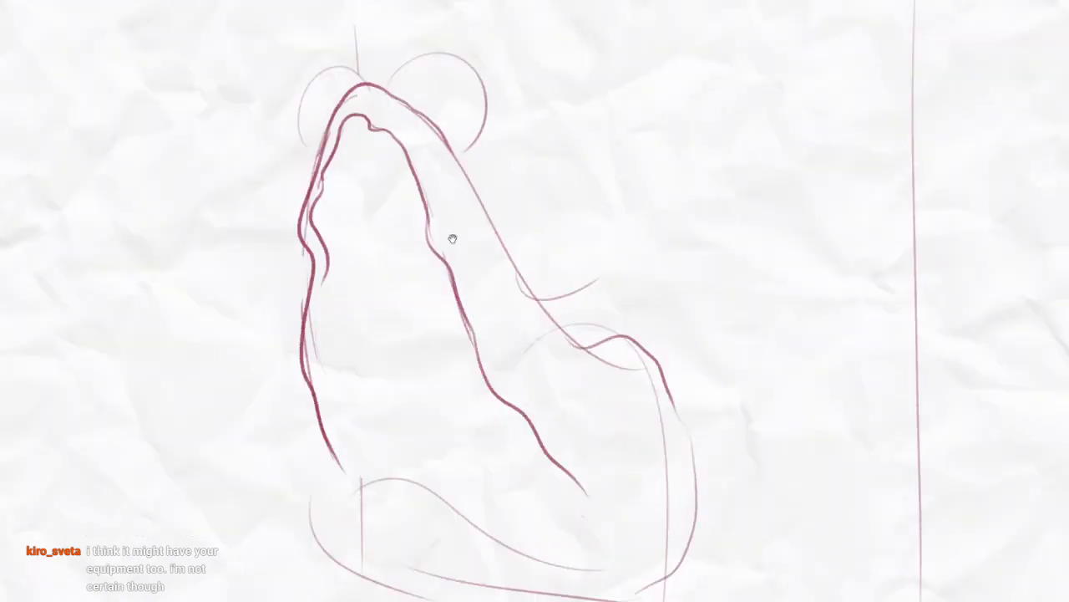
Smooth the notch at the top of the inner lip and outline both eyes with darker arcs
{"action": "mouse_move", "coordinate": [529, 463]}
{"action": "left_mouse_down"}
{"action": "mouse_move", "coordinate": [614, 399]}
{"action": "mouse_move", "coordinate": [597, 431]}
{"action": "left_mouse_up"}
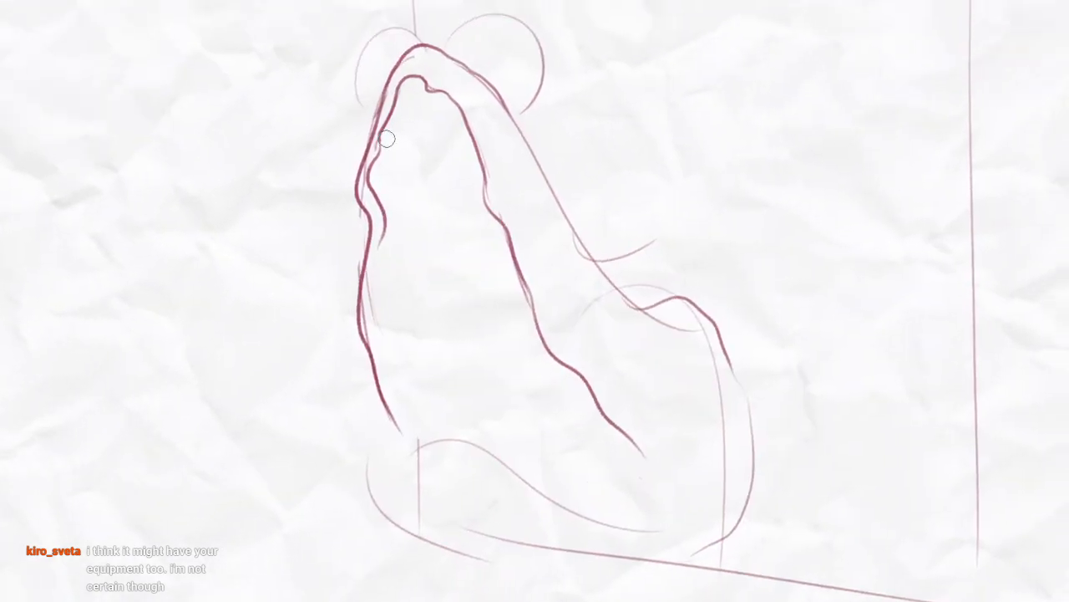
{"action": "mouse_move", "coordinate": [510, 254]}
{"action": "left_mouse_down"}
{"action": "mouse_move", "coordinate": [502, 274]}
{"action": "mouse_move", "coordinate": [539, 292]}
{"action": "left_mouse_up"}
{"action": "mouse_move", "coordinate": [428, 132]}
{"action": "left_mouse_down"}
{"action": "mouse_move", "coordinate": [421, 266]}
{"action": "mouse_move", "coordinate": [441, 293]}
{"action": "left_mouse_up"}
{"action": "scroll", "coordinate": [396, 237], "scroll_direction": "up", "scroll_amount": 2}
{"action": "mouse_move", "coordinate": [381, 414]}
{"action": "left_mouse_down"}
{"action": "mouse_move", "coordinate": [501, 302]}
{"action": "mouse_move", "coordinate": [720, 276]}
{"action": "mouse_move", "coordinate": [692, 409]}
{"action": "left_mouse_up"}
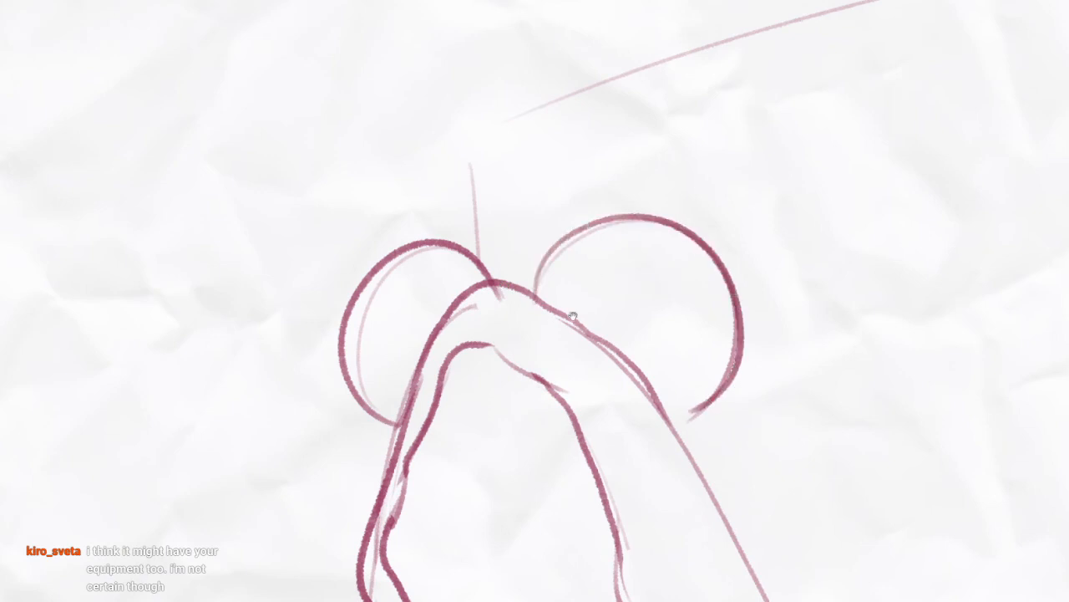
Redraw the head contour beneath the near eye and join it to the bottom of the eye's outline
{"action": "mouse_move", "coordinate": [573, 316]}
{"action": "left_mouse_down"}
{"action": "mouse_move", "coordinate": [528, 263]}
{"action": "mouse_move", "coordinate": [578, 331]}
{"action": "mouse_move", "coordinate": [630, 352]}
{"action": "left_mouse_up"}
{"action": "key", "text": "e"}
{"action": "left_click_drag", "start_coordinate": [542, 270], "coordinate": [652, 337]}
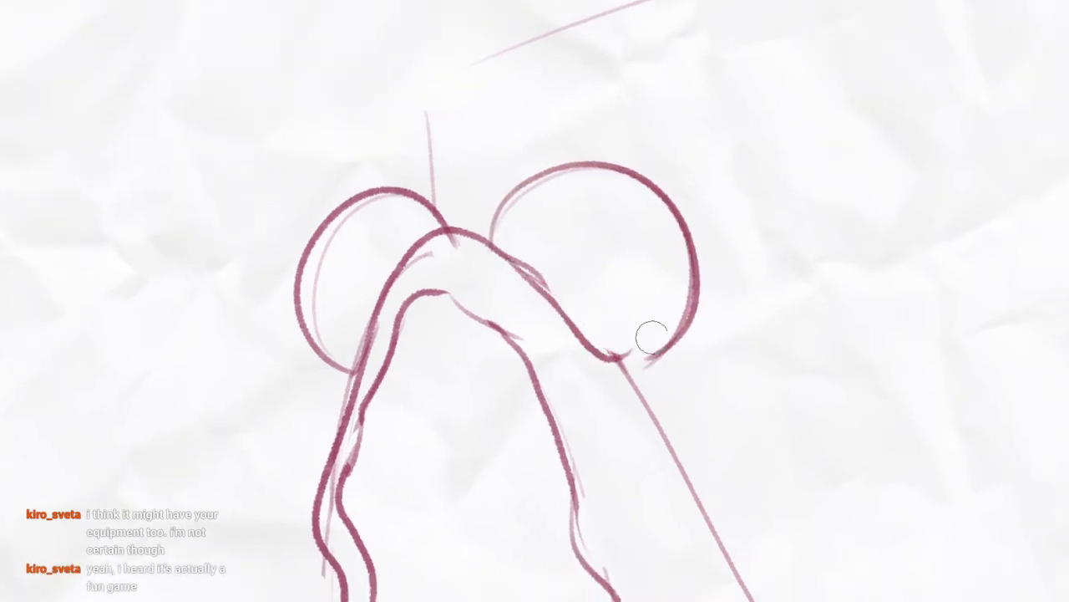
{"action": "key", "text": "e"}
{"action": "mouse_move", "coordinate": [604, 362]}
{"action": "left_mouse_down"}
{"action": "mouse_move", "coordinate": [682, 320]}
{"action": "mouse_move", "coordinate": [689, 304]}
{"action": "left_mouse_up"}
{"action": "mouse_move", "coordinate": [701, 293]}
{"action": "left_mouse_down"}
{"action": "mouse_move", "coordinate": [735, 497]}
{"action": "mouse_move", "coordinate": [654, 346]}
{"action": "left_mouse_up"}
{"action": "left_click_drag", "start_coordinate": [643, 246], "coordinate": [651, 177]}
{"action": "left_click_drag", "start_coordinate": [652, 177], "coordinate": [615, 177]}
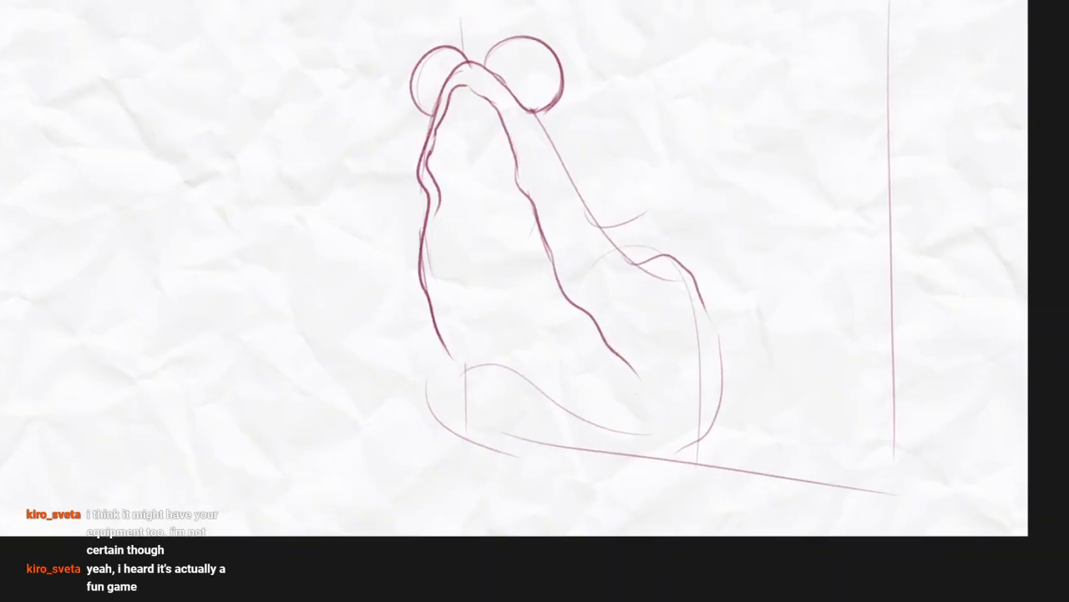
{"action": "left_click_drag", "start_coordinate": [613, 260], "coordinate": [587, 294]}
{"action": "scroll", "coordinate": [588, 274], "scroll_direction": "down", "scroll_amount": 2}
{"action": "left_click_drag", "start_coordinate": [534, 202], "coordinate": [600, 277]}
{"action": "scroll", "coordinate": [595, 277], "scroll_direction": "up", "scroll_amount": 3}
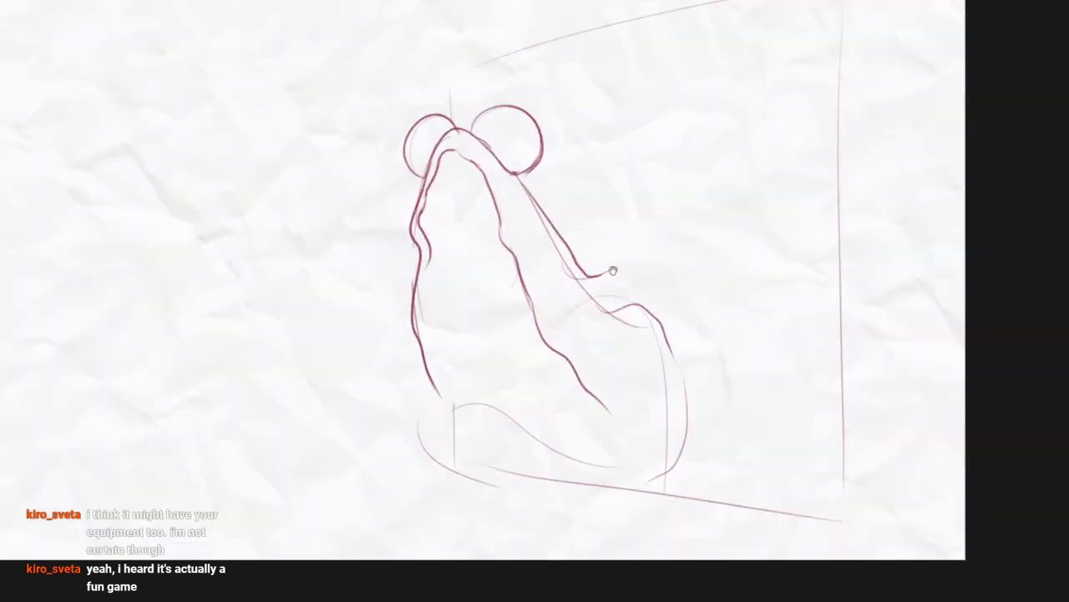
{"action": "key", "text": "ctrl+z"}
Redraw the contour from the near eye to the shoulder, erase the line joining it to the body's hump, and darken the armpit curve
{"action": "mouse_move", "coordinate": [510, 169]}
{"action": "left_mouse_down"}
{"action": "mouse_move", "coordinate": [590, 268]}
{"action": "mouse_move", "coordinate": [620, 274]}
{"action": "mouse_move", "coordinate": [605, 308]}
{"action": "mouse_move", "coordinate": [669, 310]}
{"action": "mouse_move", "coordinate": [681, 342]}
{"action": "left_mouse_up"}
{"action": "key", "text": "e"}
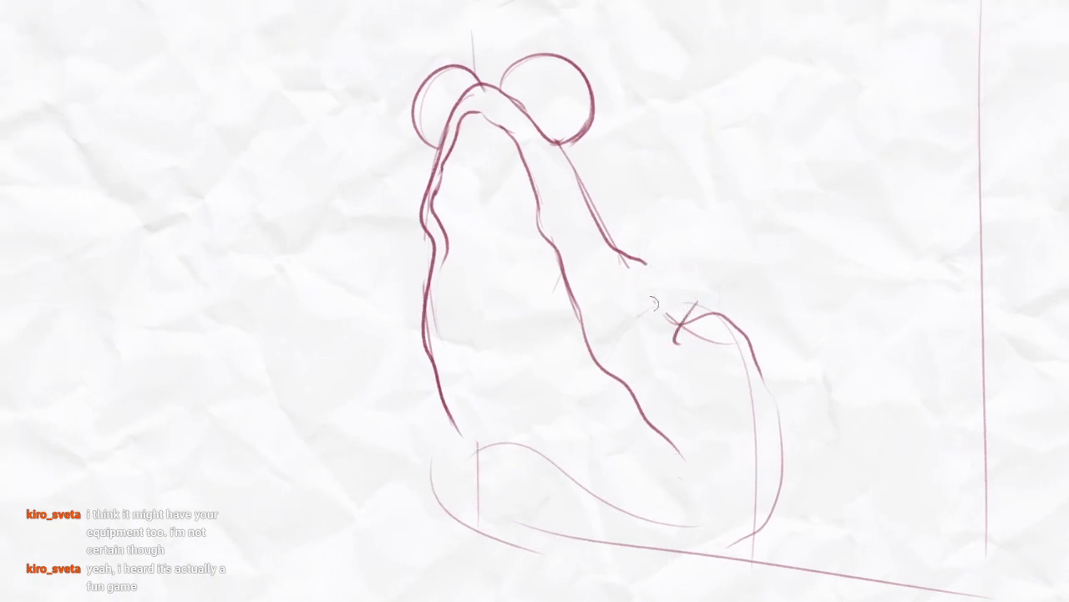
{"action": "mouse_move", "coordinate": [704, 296]}
{"action": "left_mouse_down"}
{"action": "mouse_move", "coordinate": [660, 259]}
{"action": "mouse_move", "coordinate": [673, 291]}
{"action": "left_mouse_up"}
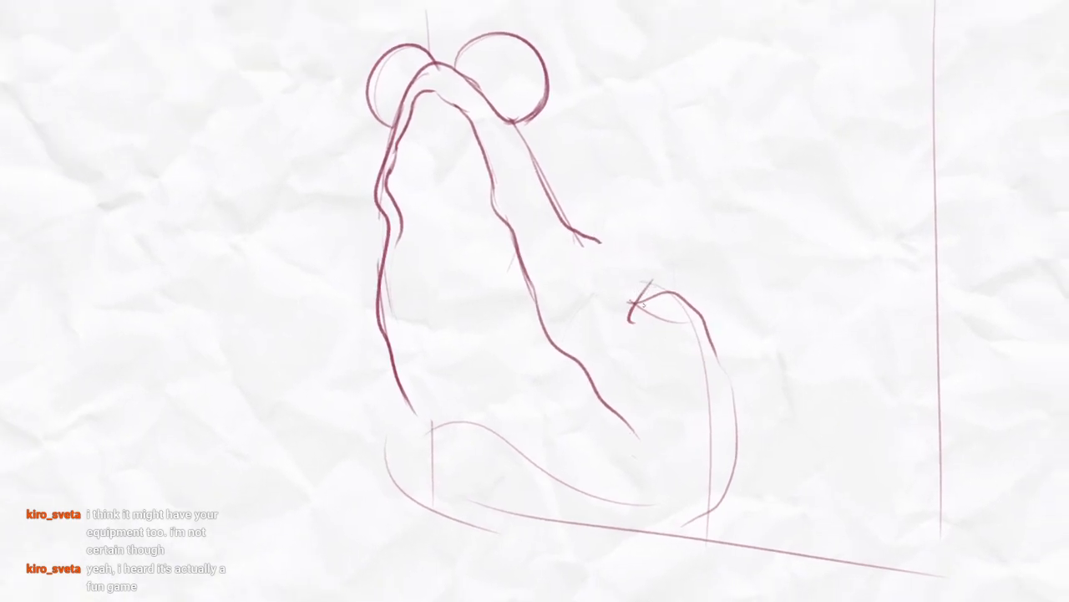
{"action": "left_click_drag", "start_coordinate": [630, 320], "coordinate": [659, 276]}
Draw the near upper arm as two long lines reaching outward and slightly upward from the shoulder and armpit
{"action": "left_click_drag", "start_coordinate": [681, 223], "coordinate": [633, 373]}
{"action": "left_click_drag", "start_coordinate": [543, 382], "coordinate": [845, 329]}
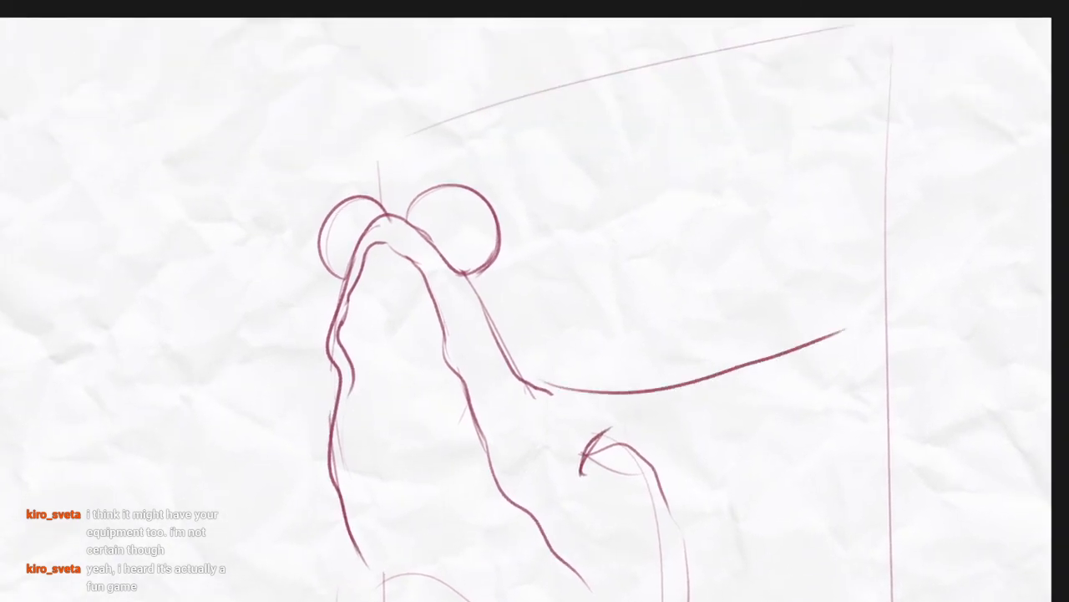
{"action": "key", "text": "ctrl+z"}
{"action": "left_click_drag", "start_coordinate": [519, 395], "coordinate": [812, 326]}
{"action": "mouse_move", "coordinate": [587, 430]}
{"action": "left_mouse_down"}
{"action": "mouse_move", "coordinate": [713, 394]}
{"action": "mouse_move", "coordinate": [801, 345]}
{"action": "left_mouse_up"}
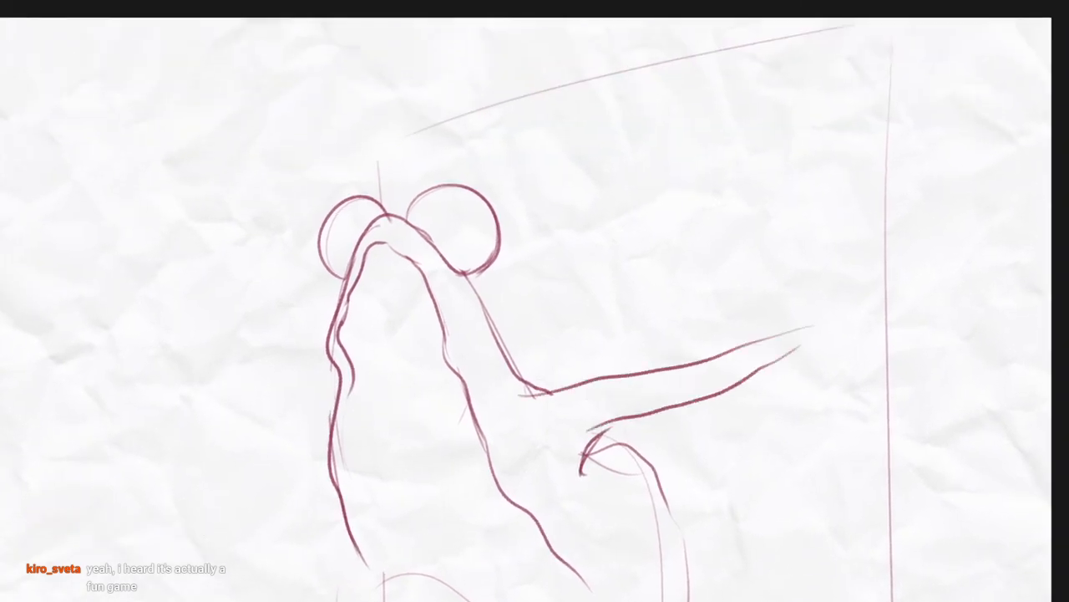
Clean up the near shoulder joint and draw the far upper arm as two tapering lines extending outward from the mouth's outer edge
{"action": "left_click_drag", "start_coordinate": [501, 393], "coordinate": [561, 411]}
{"action": "mouse_move", "coordinate": [659, 413]}
{"action": "left_mouse_down"}
{"action": "mouse_move", "coordinate": [728, 343]}
{"action": "mouse_move", "coordinate": [799, 338]}
{"action": "left_mouse_up"}
{"action": "mouse_move", "coordinate": [457, 328]}
{"action": "left_mouse_down"}
{"action": "mouse_move", "coordinate": [474, 330]}
{"action": "mouse_move", "coordinate": [349, 317]}
{"action": "mouse_move", "coordinate": [468, 393]}
{"action": "left_mouse_up"}
{"action": "left_click_drag", "start_coordinate": [767, 373], "coordinate": [680, 347]}
{"action": "left_click_drag", "start_coordinate": [587, 302], "coordinate": [575, 330]}
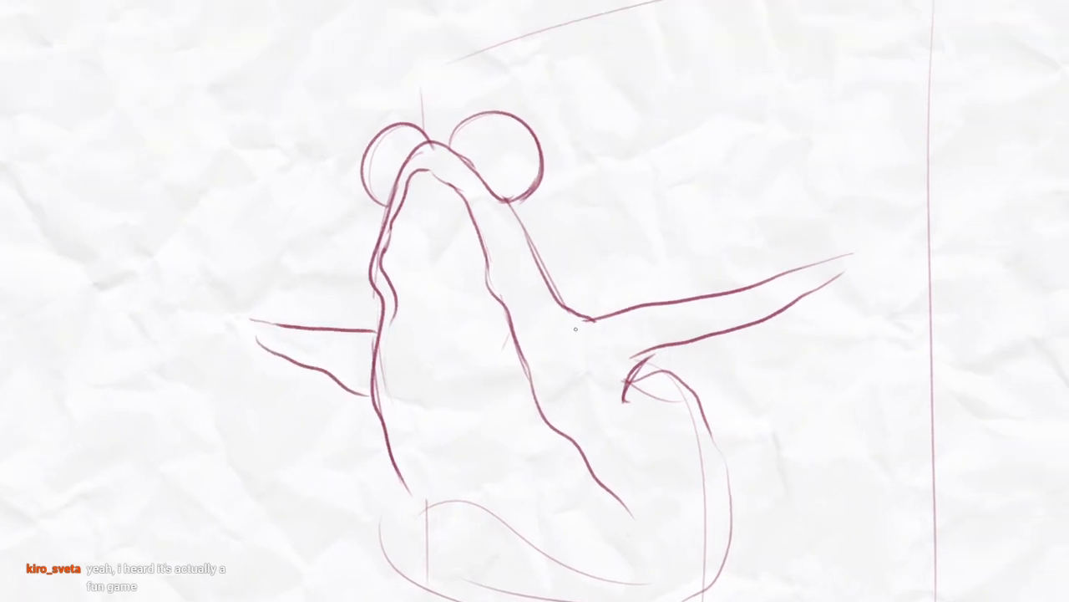
Draw the near forearm rising from a rounded elbow with two curved lines and erase the overlapping strokes at the elbow
{"action": "mouse_move", "coordinate": [774, 309]}
{"action": "left_mouse_down"}
{"action": "mouse_move", "coordinate": [677, 402]}
{"action": "mouse_move", "coordinate": [769, 361]}
{"action": "mouse_move", "coordinate": [632, 164]}
{"action": "left_mouse_up"}
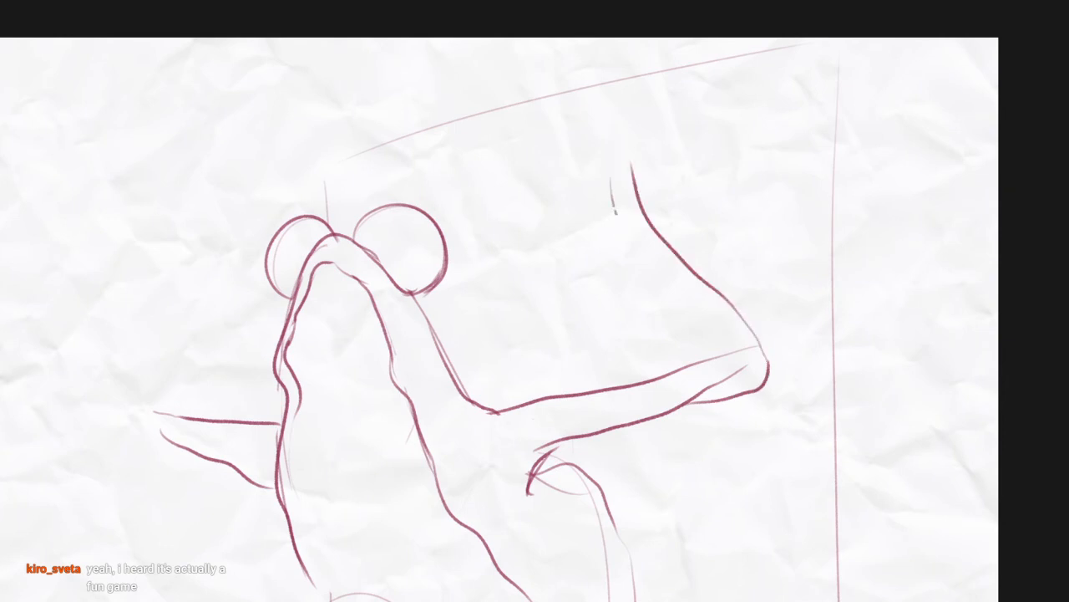
{"action": "left_click_drag", "start_coordinate": [615, 214], "coordinate": [720, 385]}
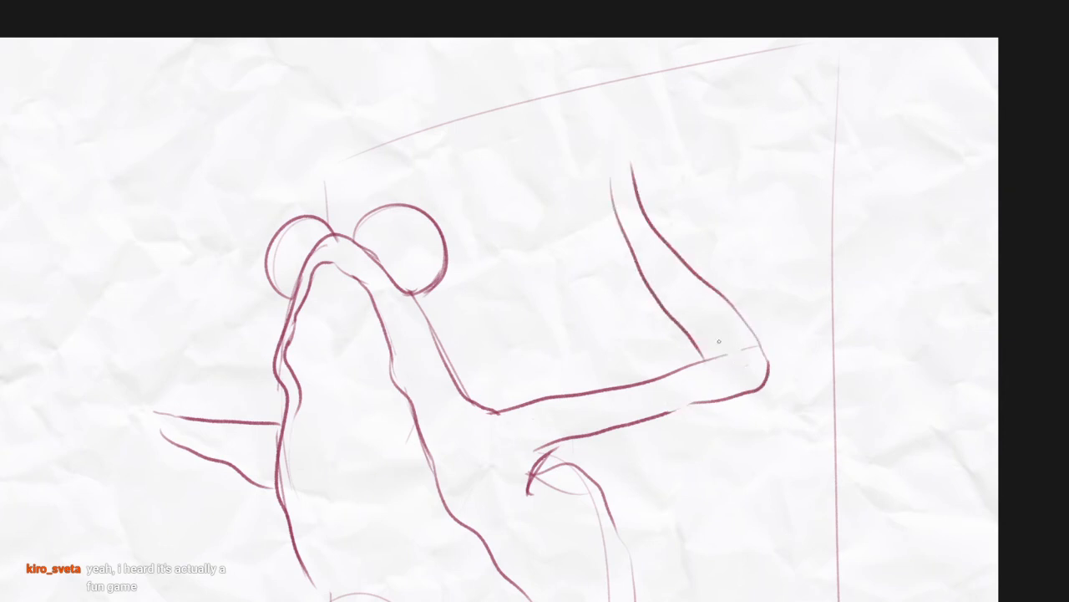
{"action": "left_click_drag", "start_coordinate": [720, 340], "coordinate": [888, 322]}
Draw the far forearm as two lines rising diagonally outward from the elbow and clean up the joint with the upper arm
{"action": "left_click_drag", "start_coordinate": [326, 420], "coordinate": [248, 306]}
{"action": "left_click_drag", "start_coordinate": [237, 243], "coordinate": [354, 413]}
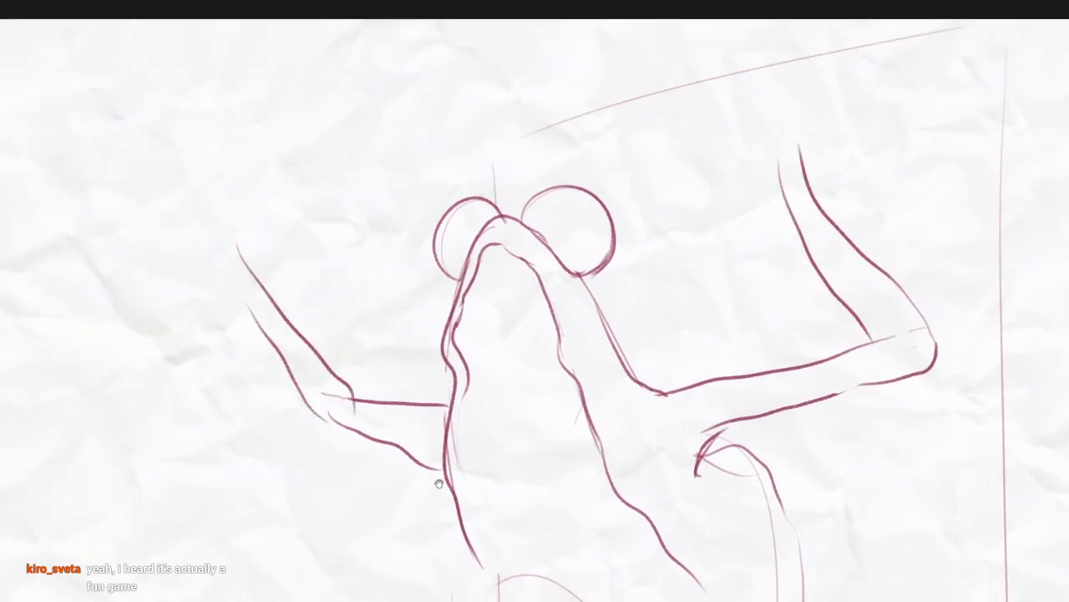
{"action": "left_click_drag", "start_coordinate": [439, 484], "coordinate": [473, 457]}
{"action": "left_click_drag", "start_coordinate": [352, 357], "coordinate": [374, 378]}
{"action": "scroll", "coordinate": [578, 365], "scroll_direction": "down", "scroll_amount": 3}
{"action": "left_click_drag", "start_coordinate": [613, 375], "coordinate": [633, 333]}
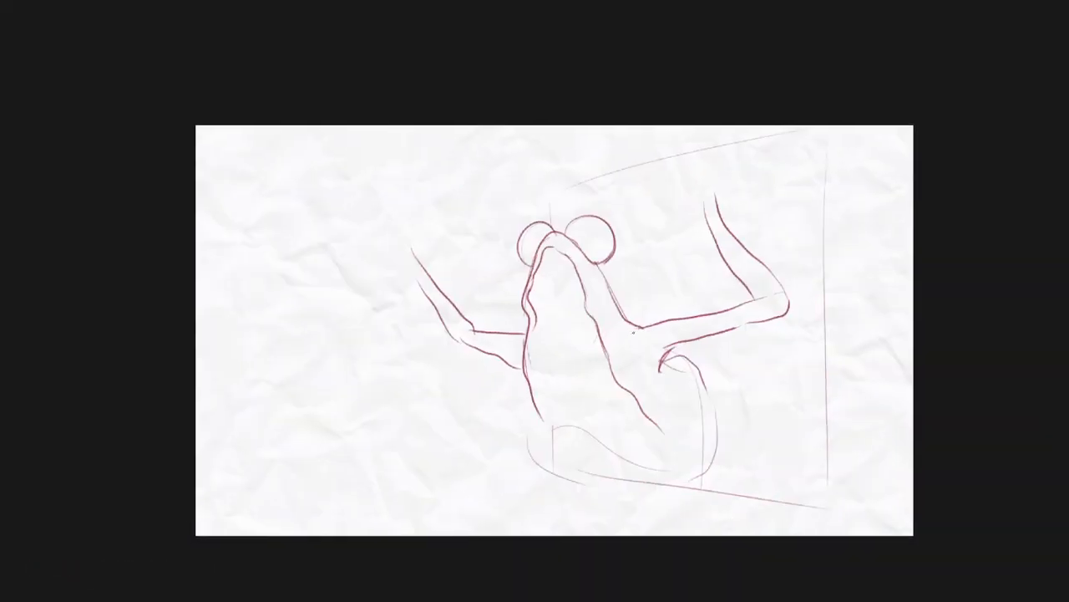